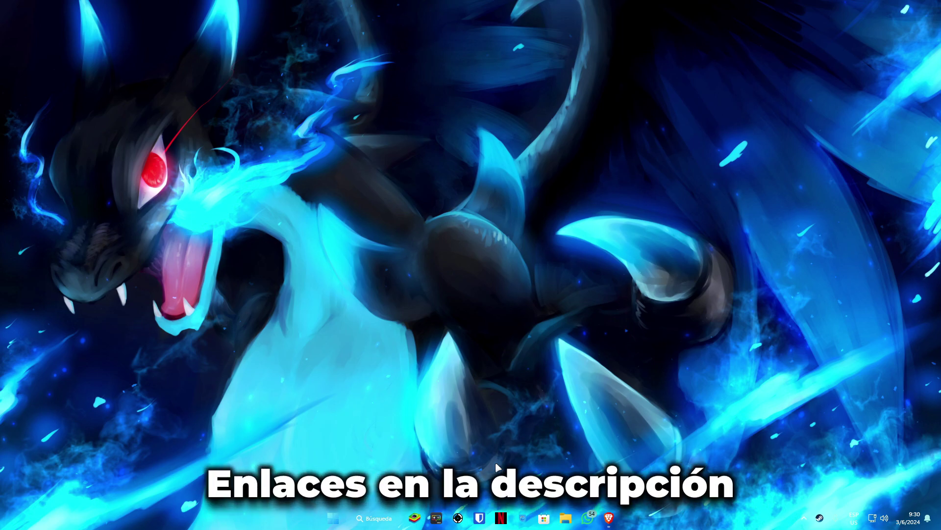
Switch to the browser and open the SmartGaGa download page listing the v7 and v4 installers and requirements
left_click(609, 518)
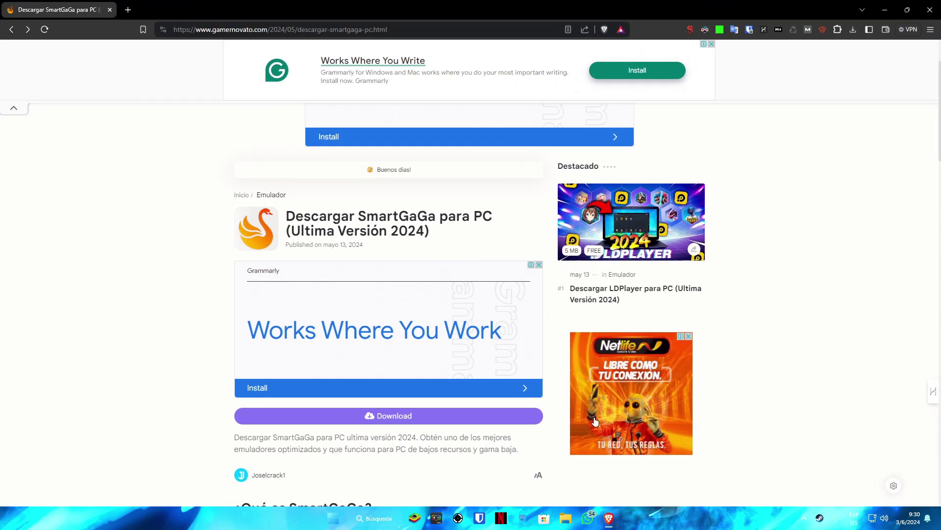
scroll(167, 280, "down", 1)
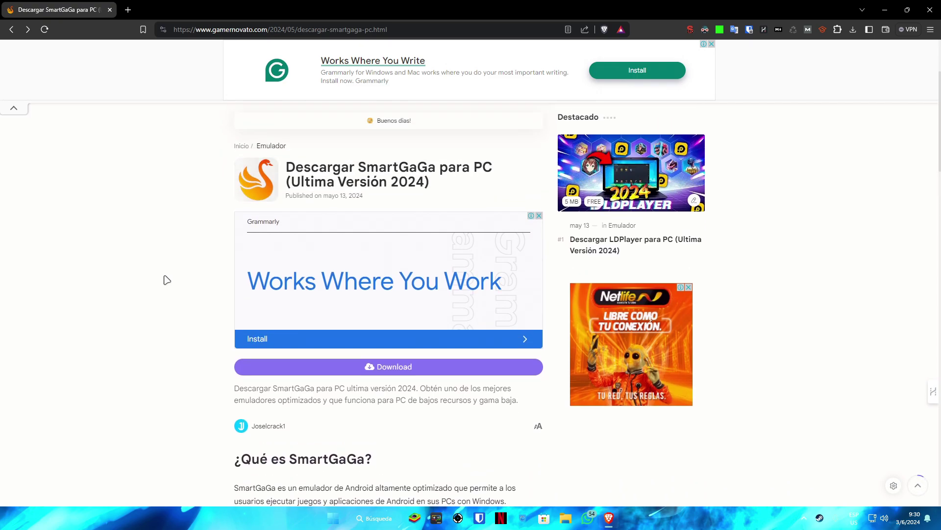
left_click(385, 371)
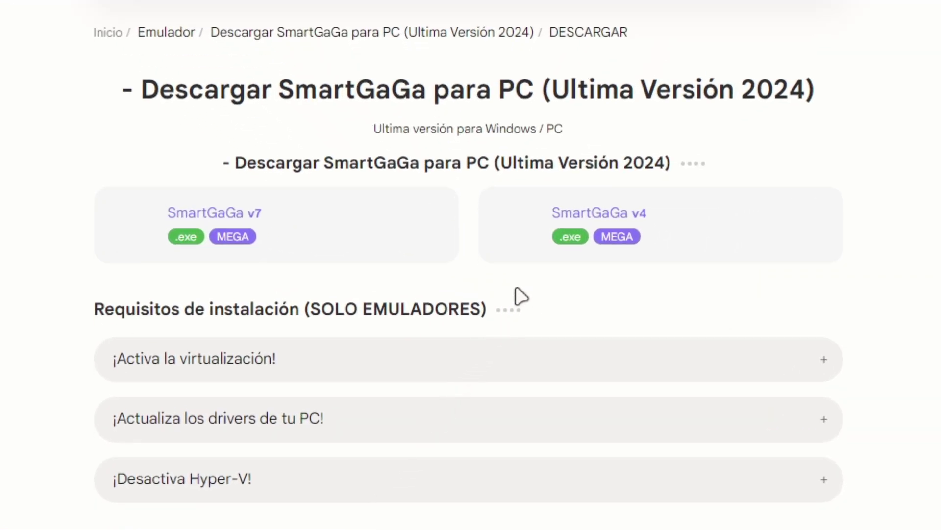
scroll(515, 284, "down", 6)
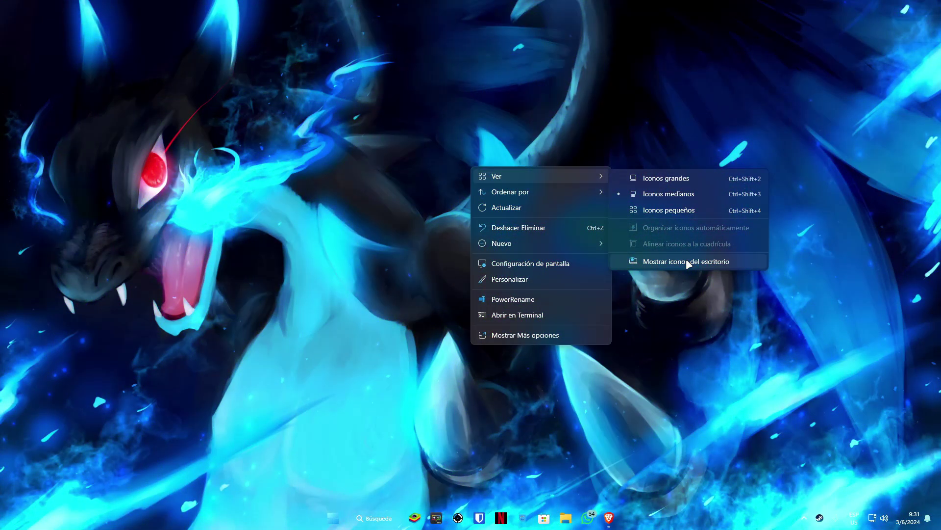
Show the desktop icons and move the SmartGaGa A.1 Android 7 setup file to the middle of the desktop
left_click(687, 261)
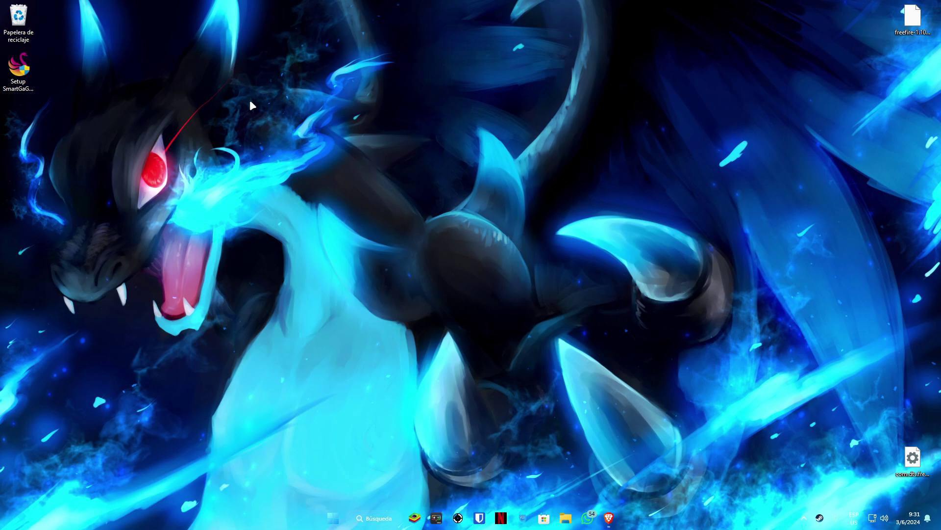
left_click_drag(562, 306, 347, 179)
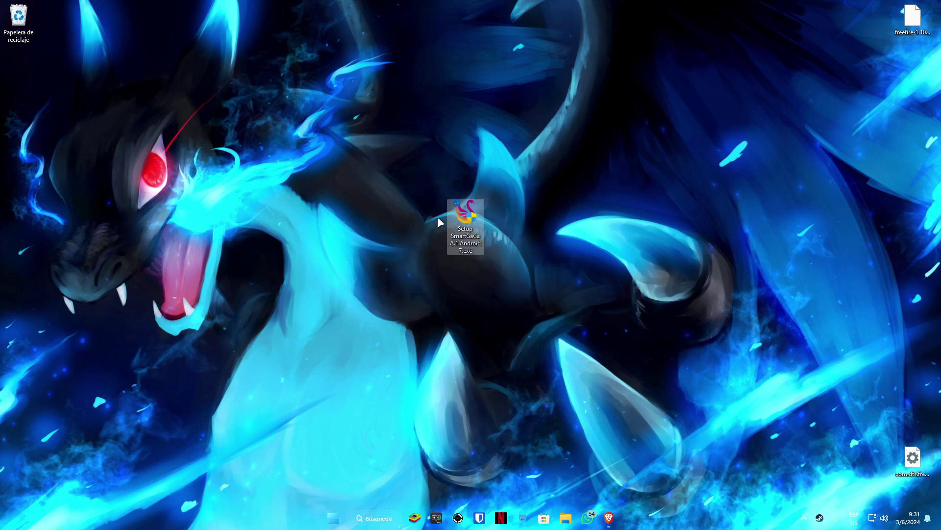
left_click_drag(453, 222, 522, 322)
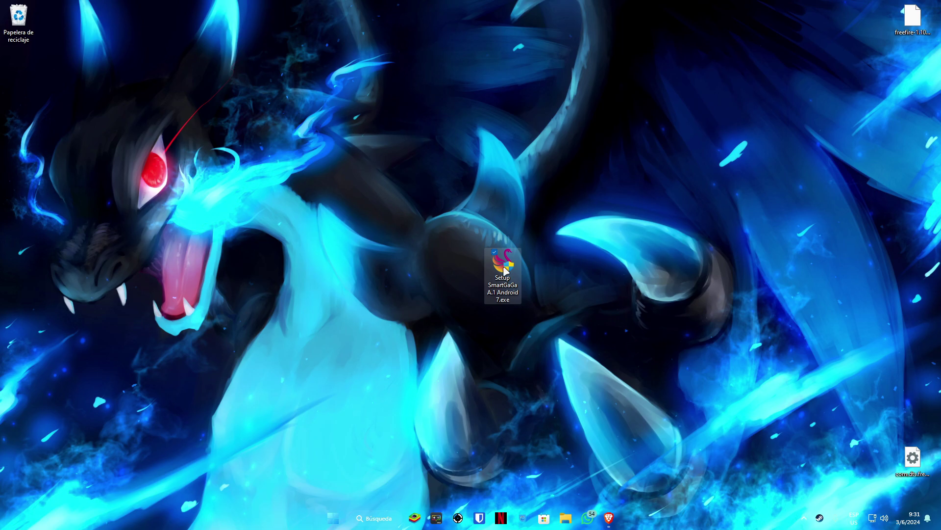
Accept the SmartGaGa A.1 Android 7 installer's terms and install it with the Games (G:) drive as destination
left_click(536, 375)
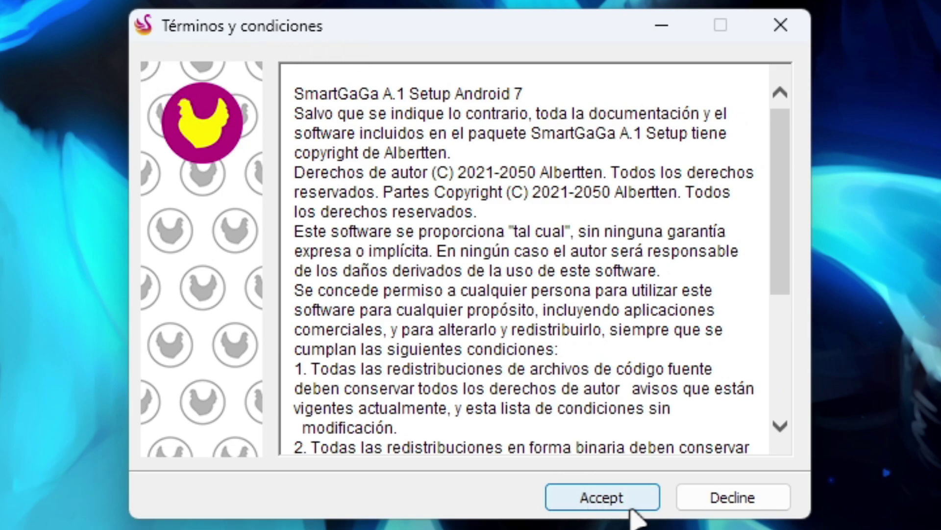
left_click(635, 500)
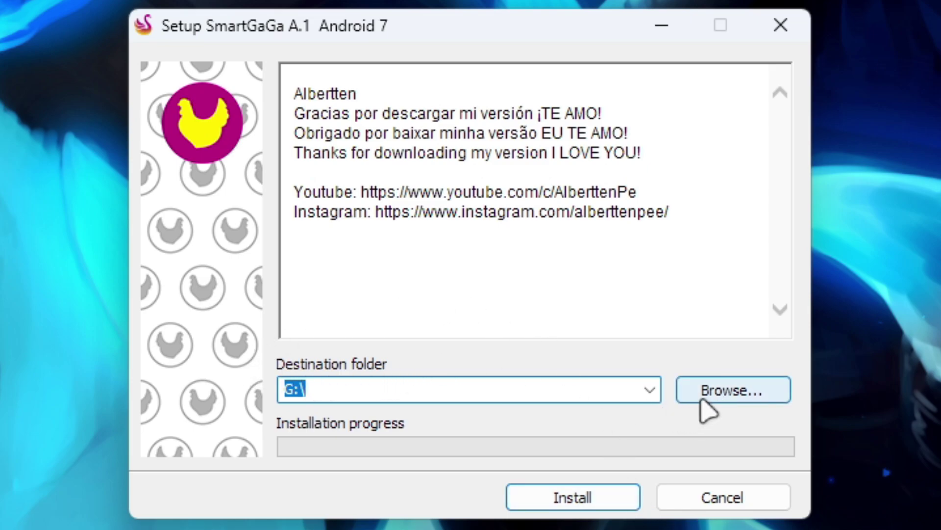
left_click(749, 393)
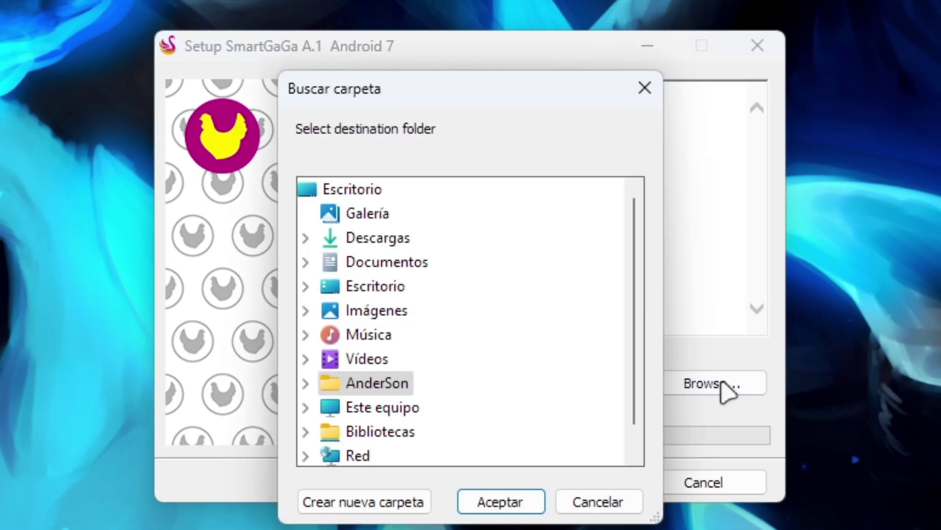
scroll(419, 348, "down", 1)
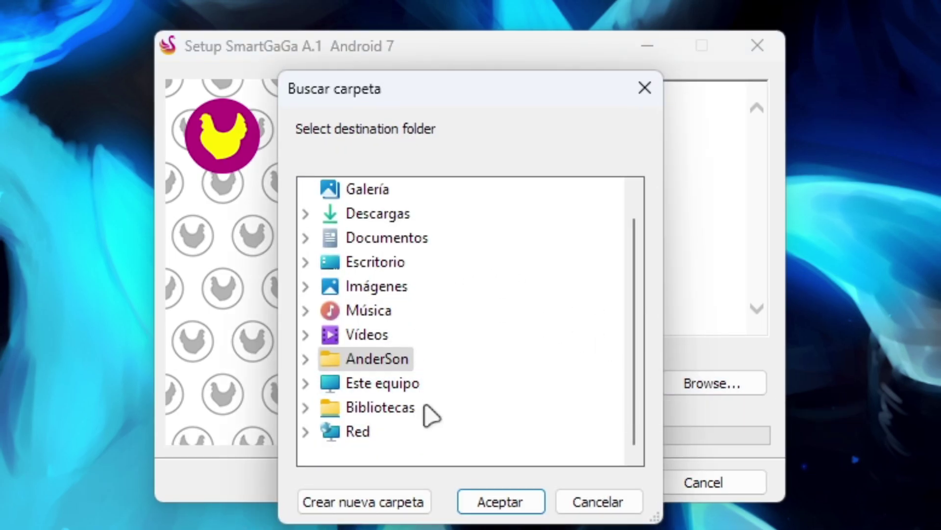
left_click(306, 383)
double_click(387, 431)
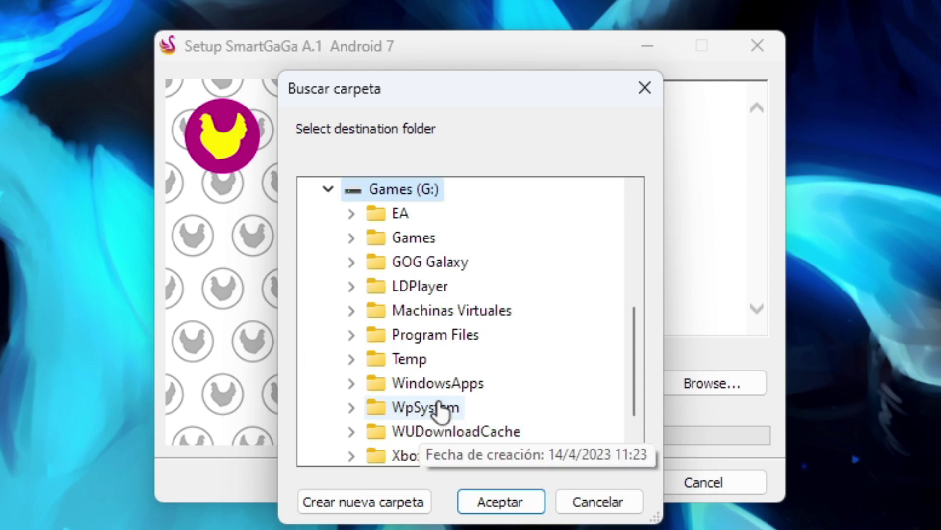
left_click(500, 502)
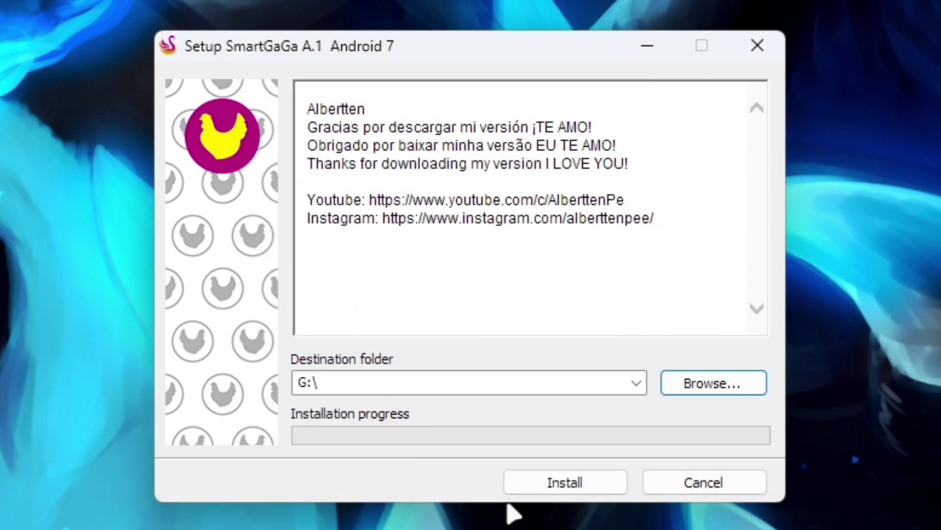
left_click(611, 487)
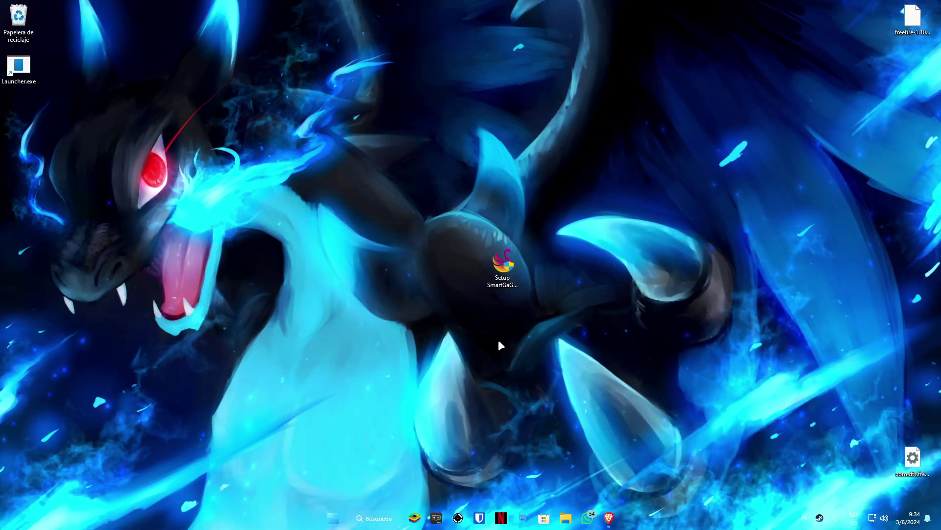
Open the Launcher.exe desktop shortcut and start browsing for its missing target file
double_click(16, 72)
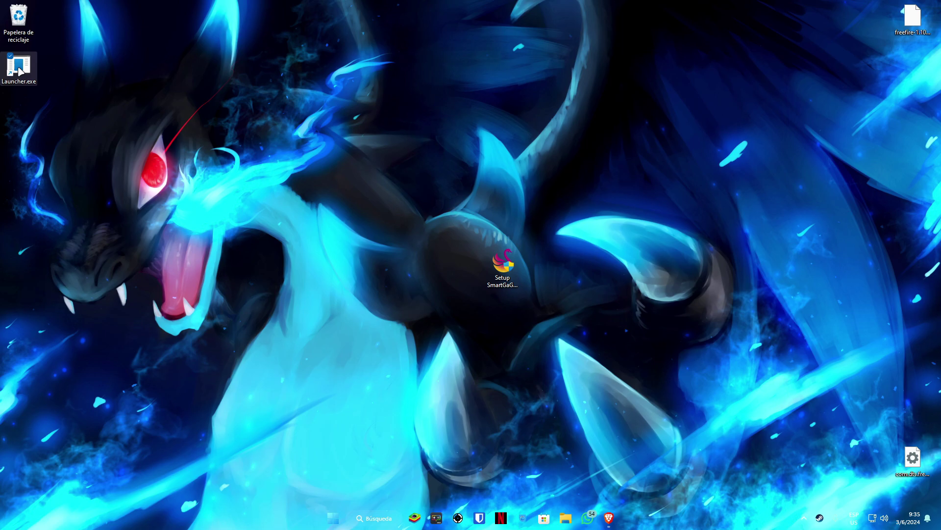
double_click(18, 68)
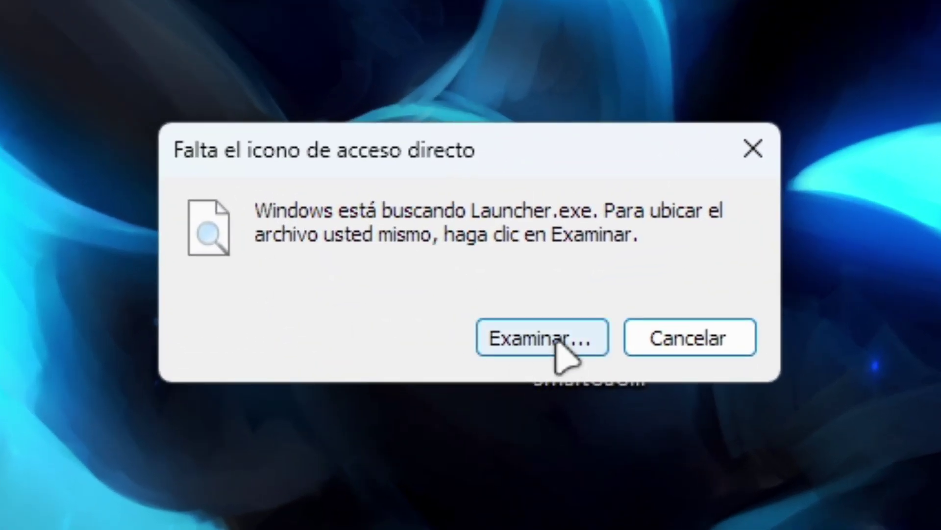
left_click(557, 340)
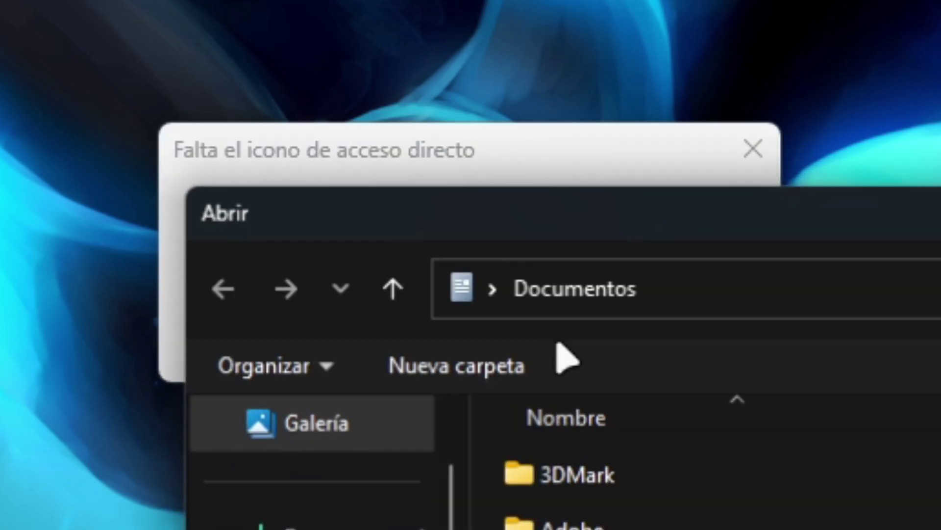
Navigate on the Games (G:) drive to the folder SmartGaGa A.1 > ProjectTitan > Engine
scroll(162, 353, "down", 2)
scroll(169, 351, "down", 1)
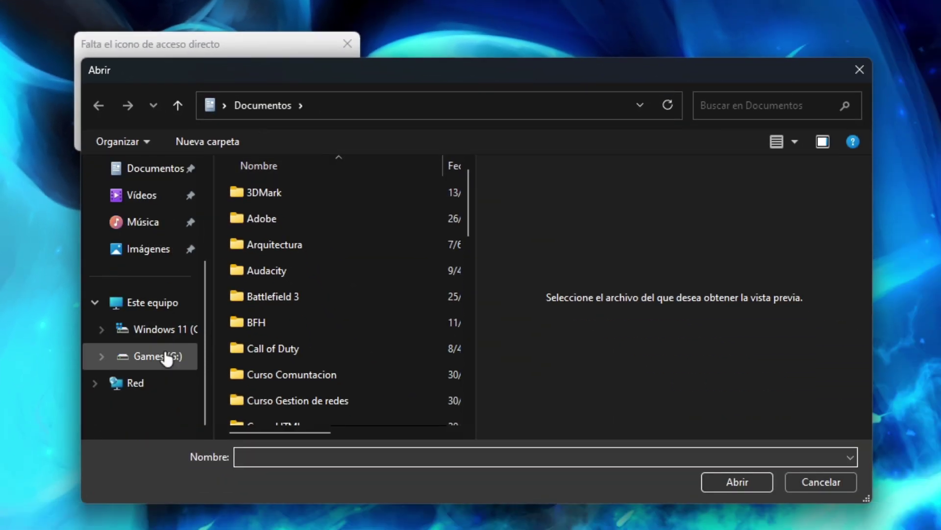
left_click(162, 357)
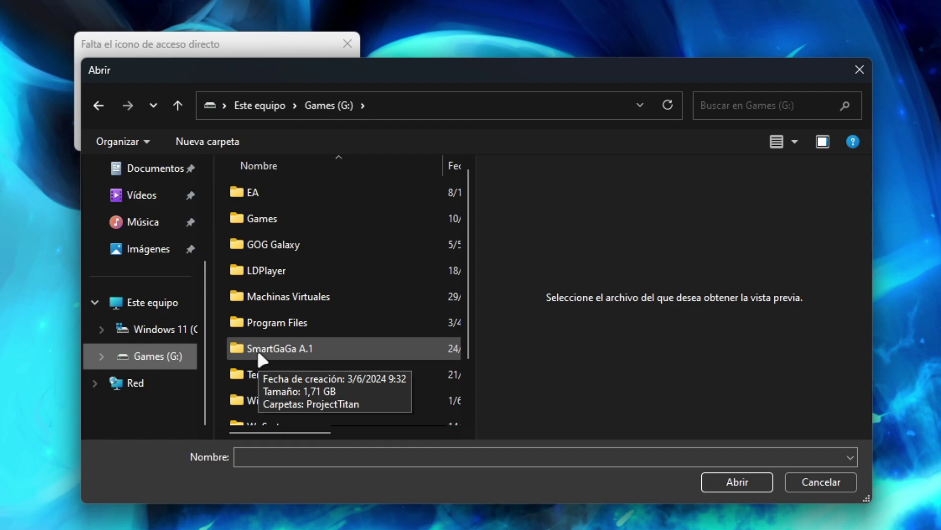
double_click(296, 346)
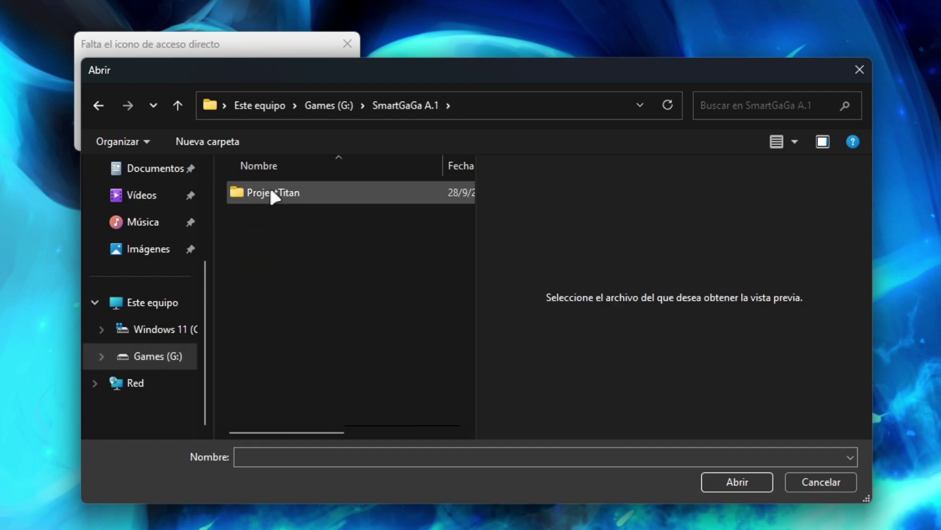
left_click(319, 192)
double_click(320, 192)
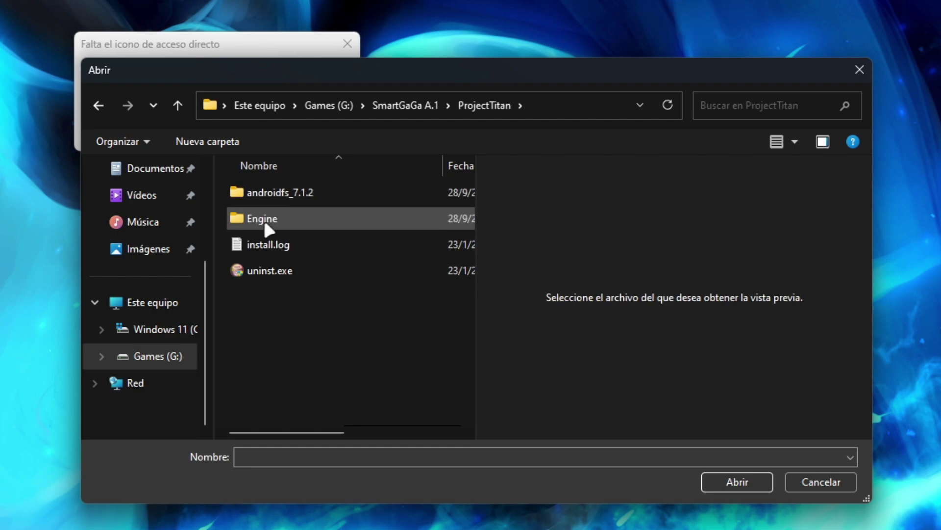
left_click(290, 217)
double_click(290, 217)
Choose Launcher.exe from the Engine folder as the shortcut's target
scroll(292, 247, "down", 5)
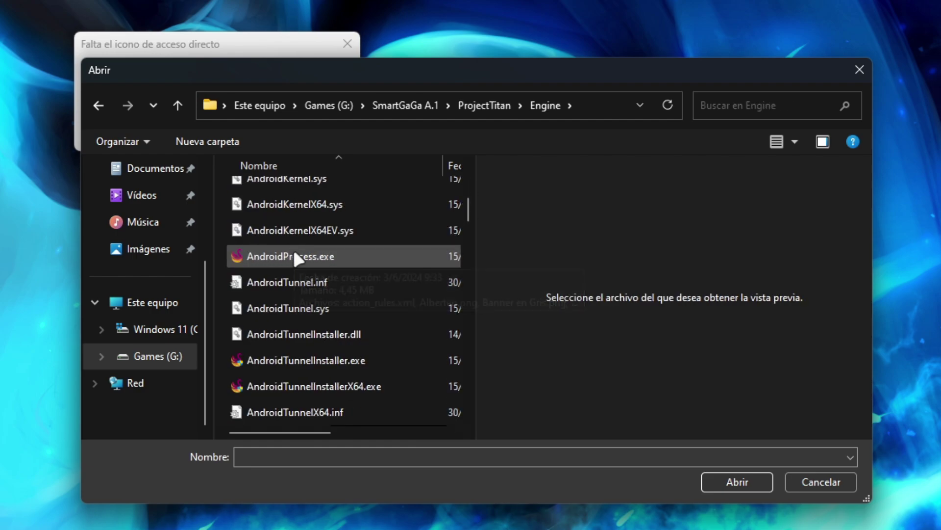
scroll(296, 265, "down", 15)
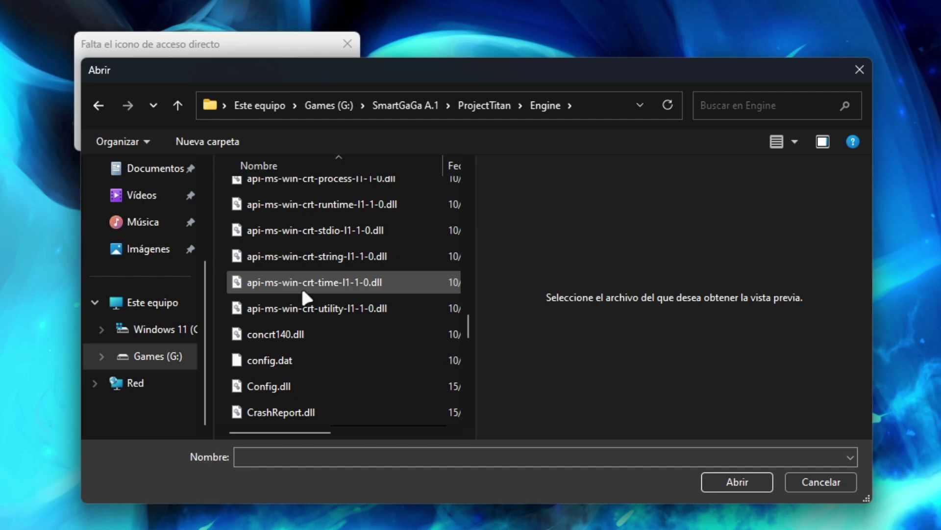
scroll(301, 286, "down", 5)
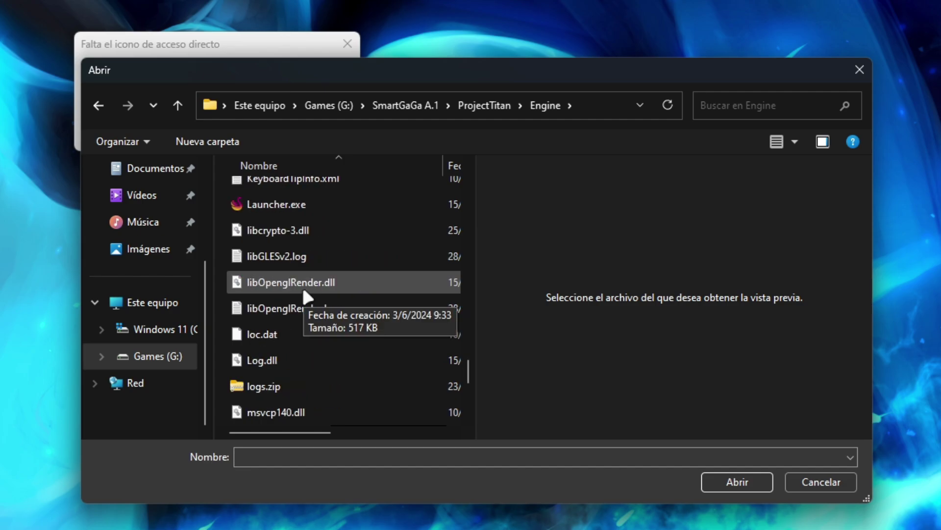
left_click(265, 213)
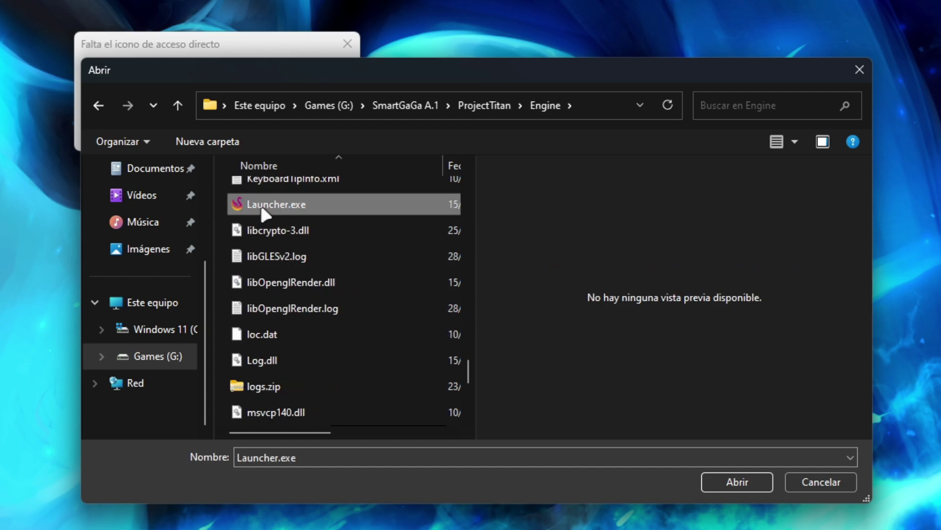
left_click(716, 477)
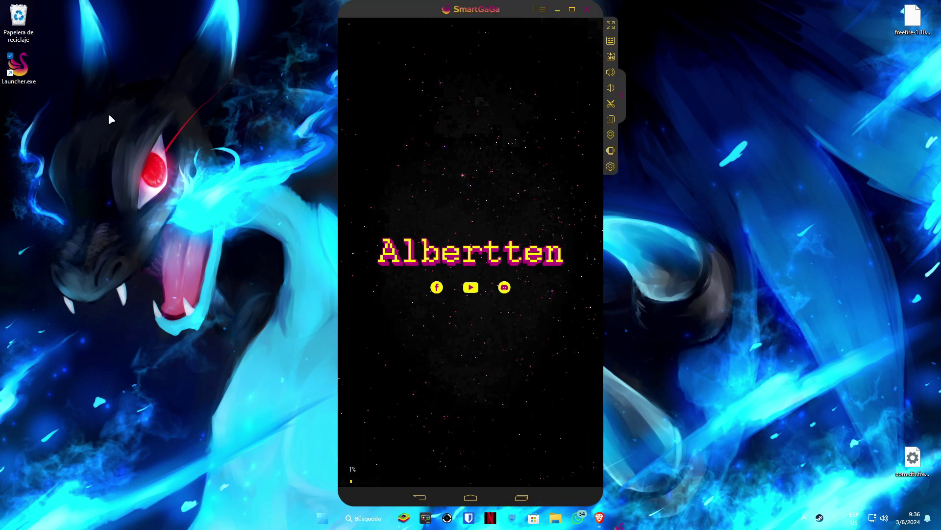
Allow Albertten SmartGaGa access to public and private networks through the Windows firewall
left_click_drag(37, 84, 1, 70)
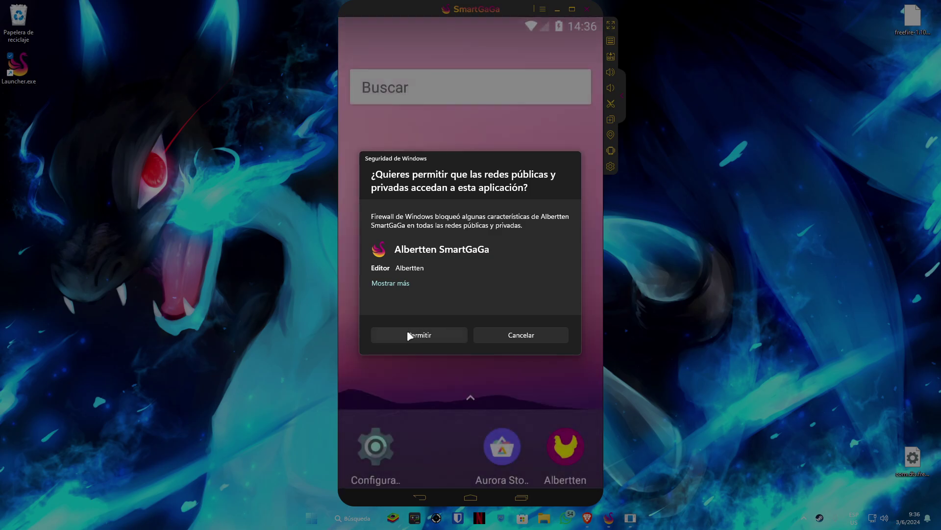
left_click(408, 334)
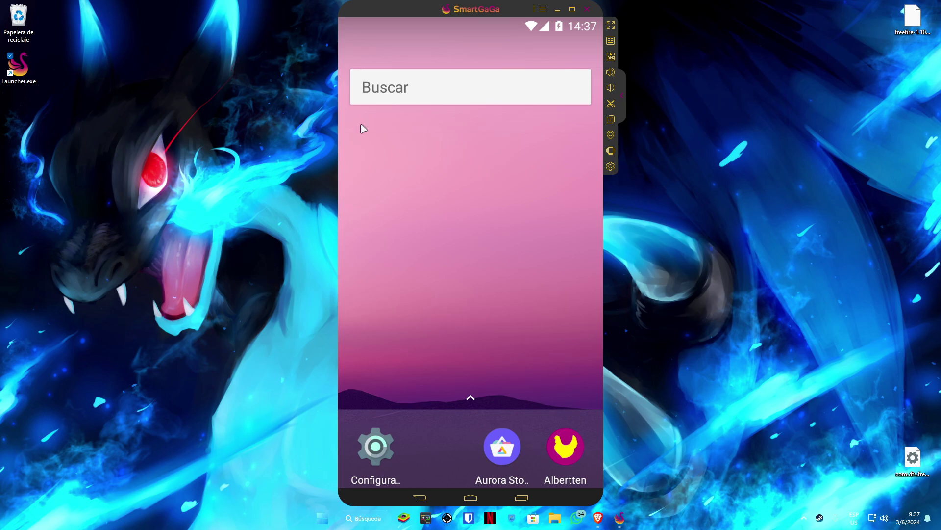
In the emulator's advanced settings, set the resolution to Tablet 1280x720 (DPI 240)
left_click(543, 10)
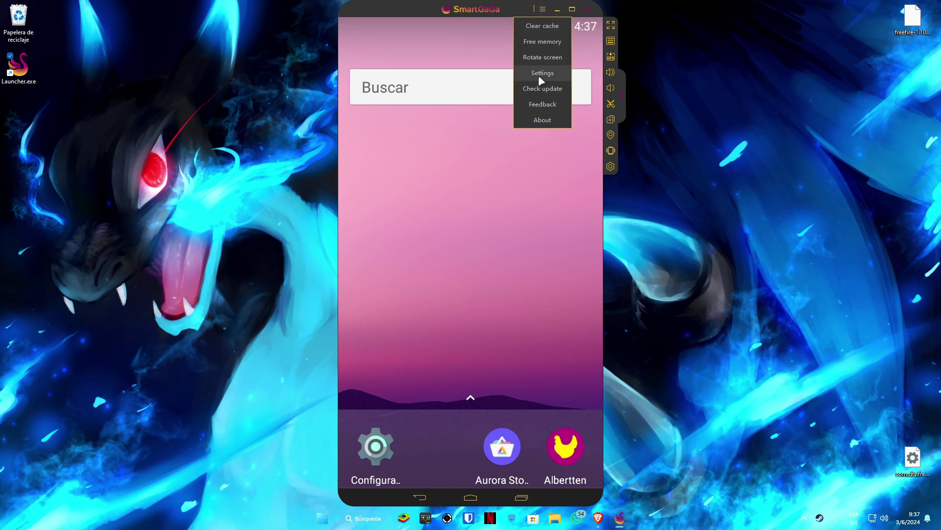
left_click(555, 74)
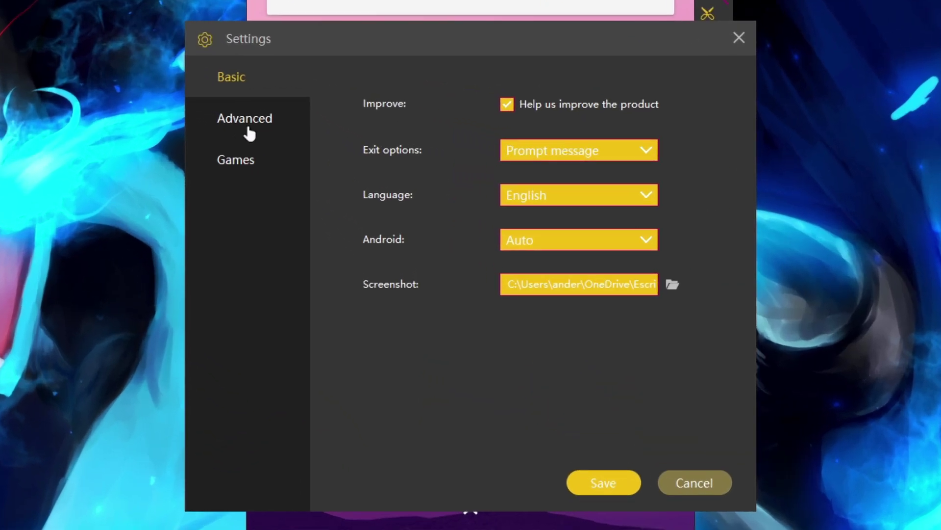
left_click(247, 127)
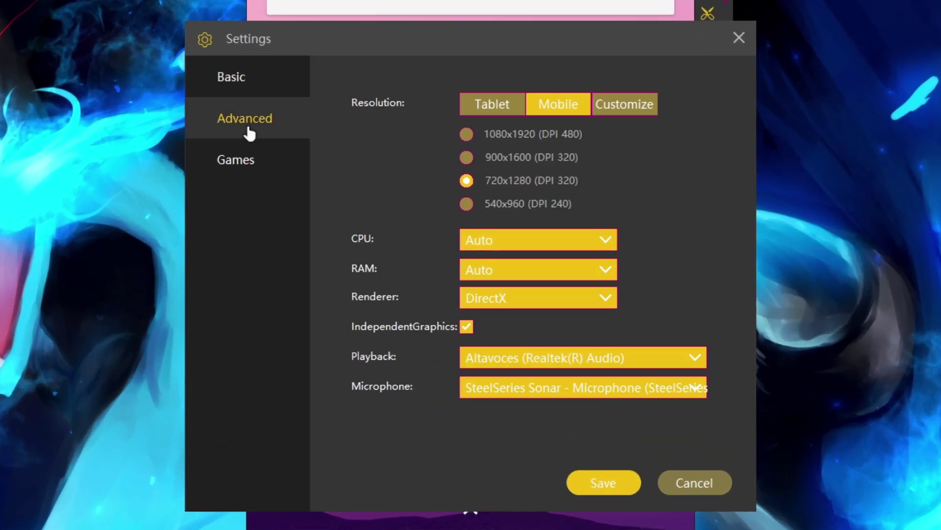
left_click(490, 112)
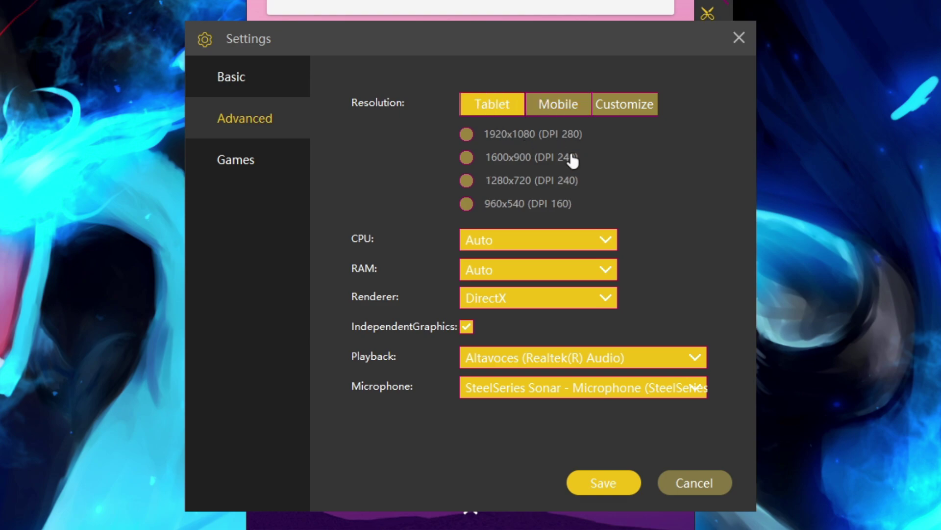
left_click(467, 181)
Check the available renderer options without changing them and view the PUBG MOBILE resolution and render quality settings
left_click(529, 302)
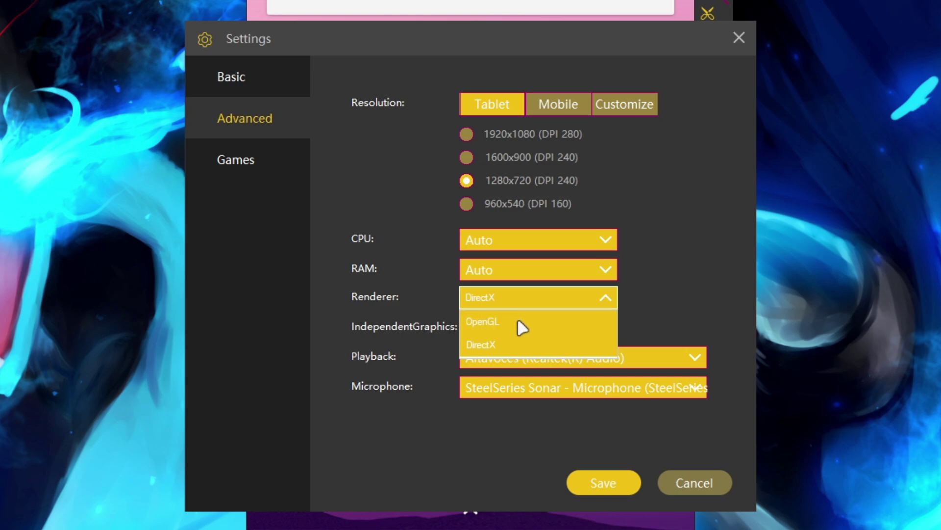
left_click(599, 292)
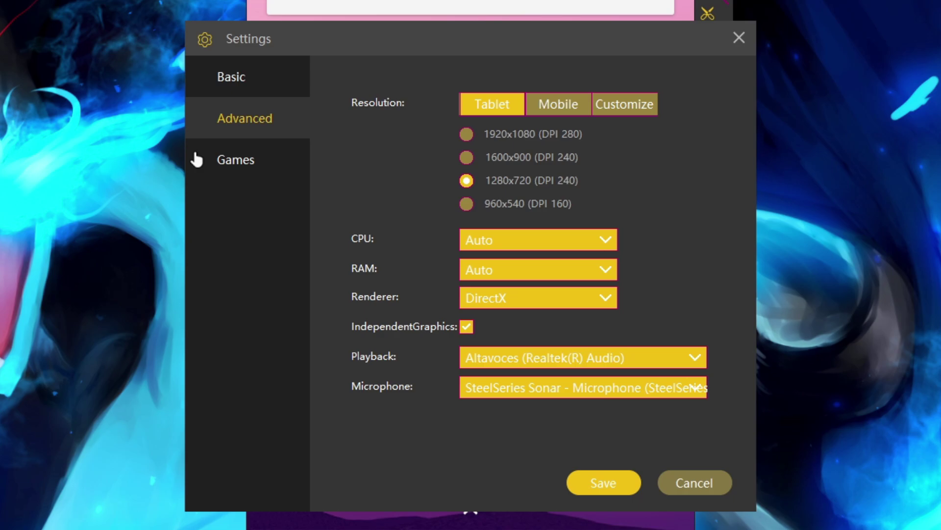
left_click(239, 168)
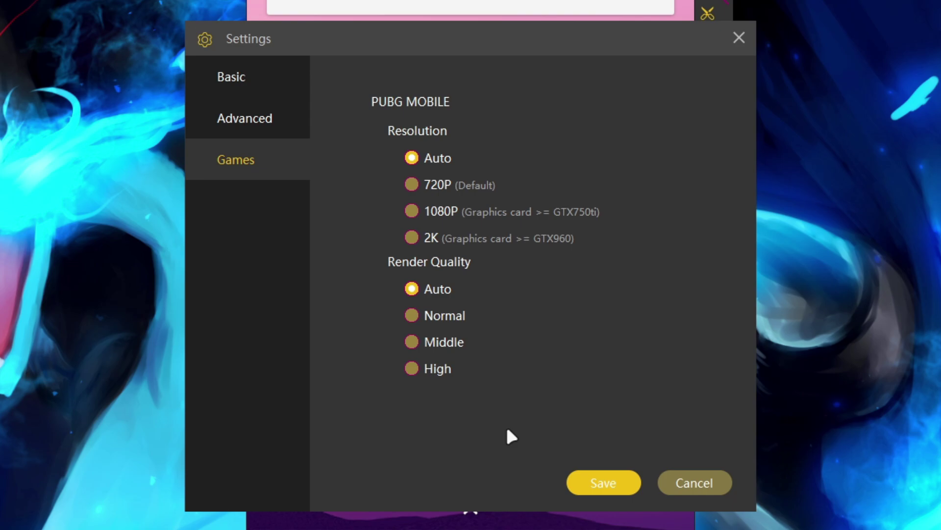
Save the emulator settings, reboot the emulator to apply them, and return to its home screen
left_click(604, 490)
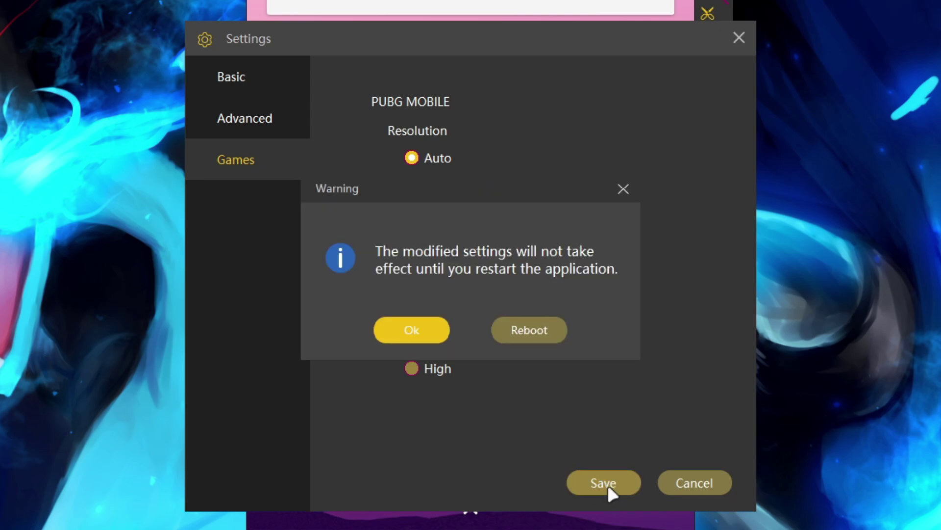
left_click(532, 337)
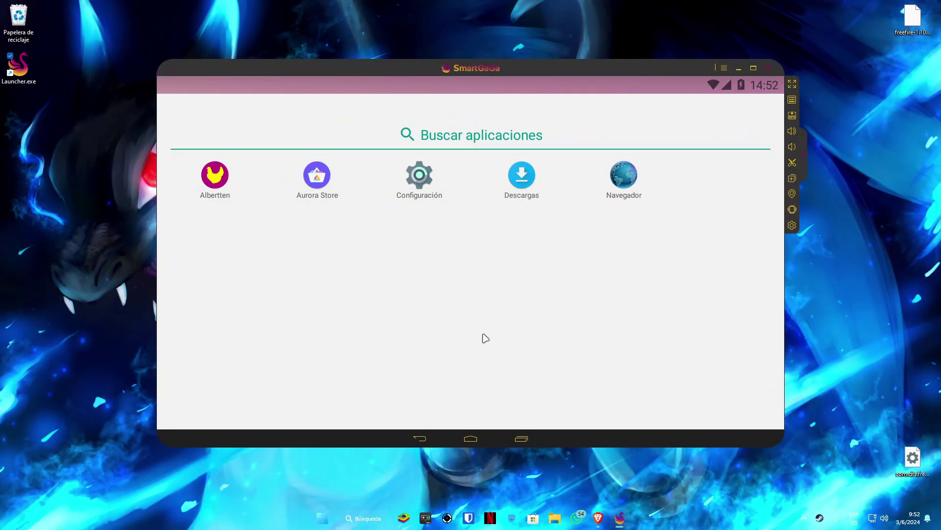
left_click(470, 438)
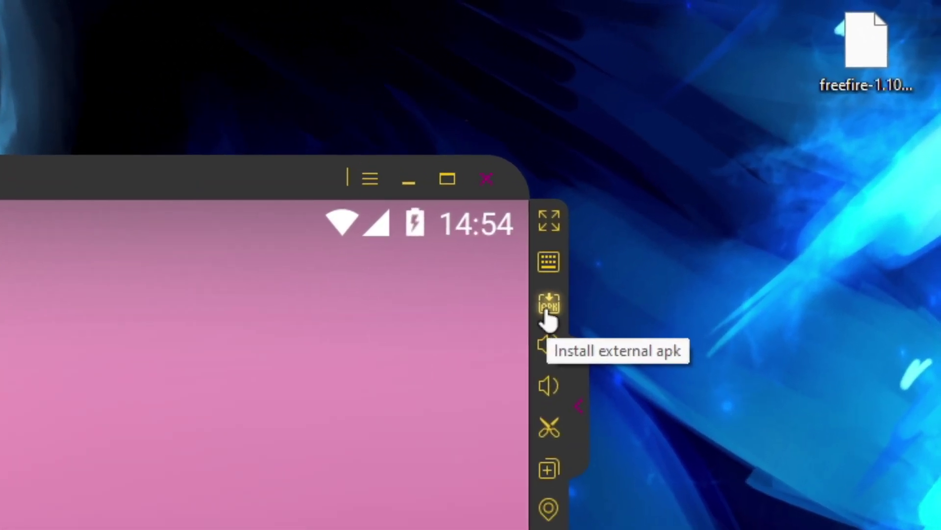
Install the freefire-1.104.1.apk file from the Windows desktop into the emulator
left_click(549, 304)
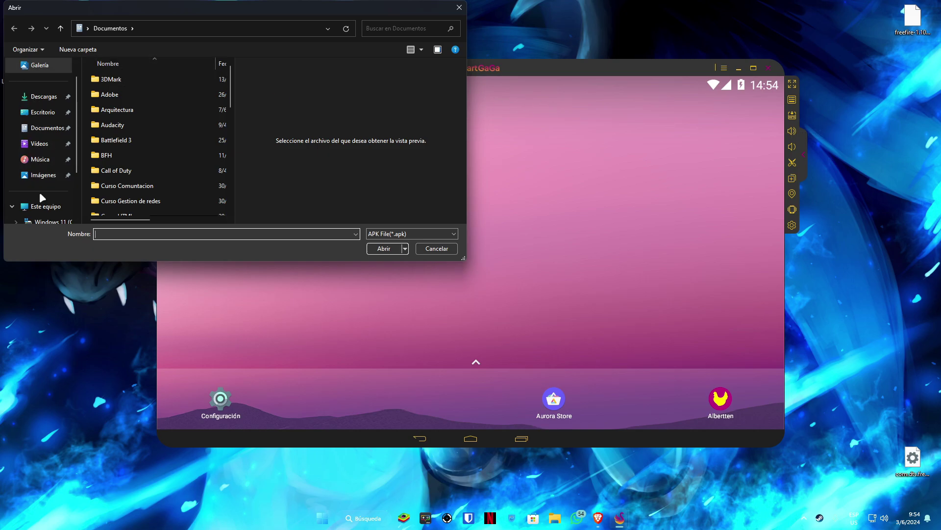
left_click(432, 250)
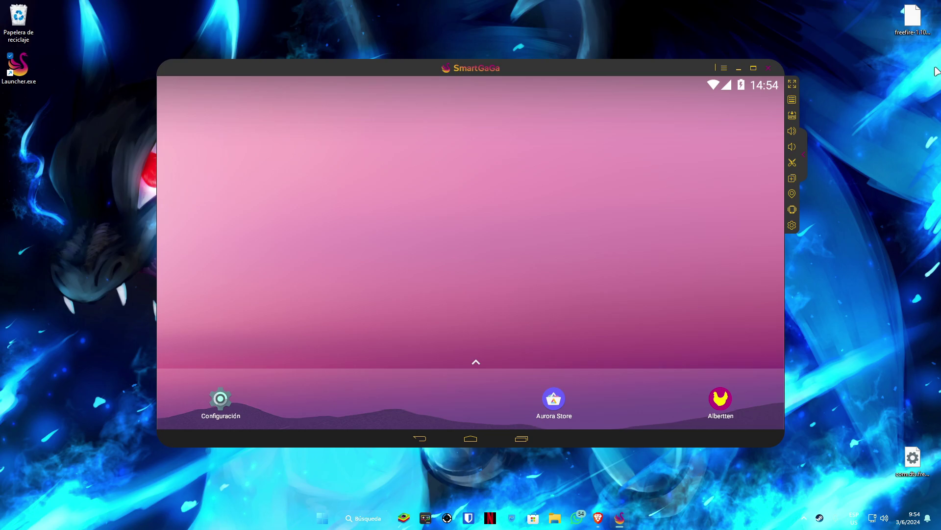
left_click_drag(912, 20, 544, 126)
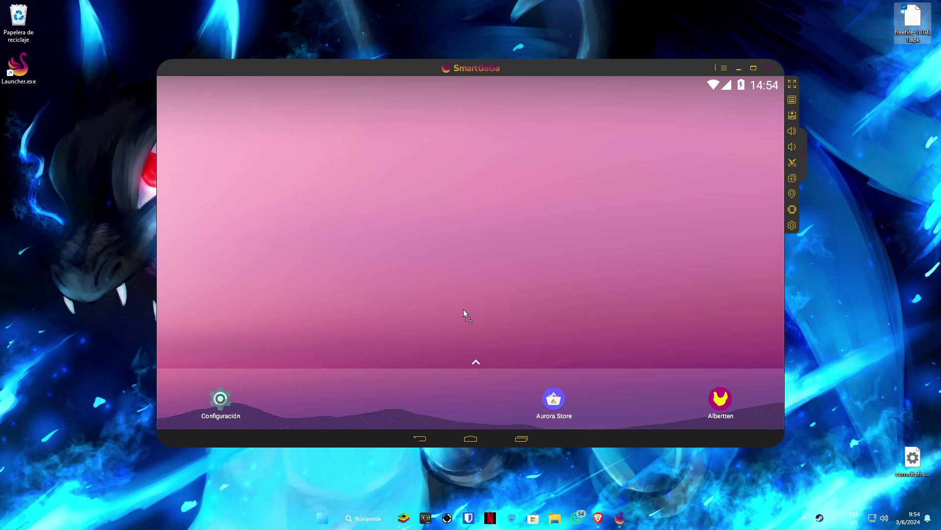
left_click_drag(463, 310, 463, 309)
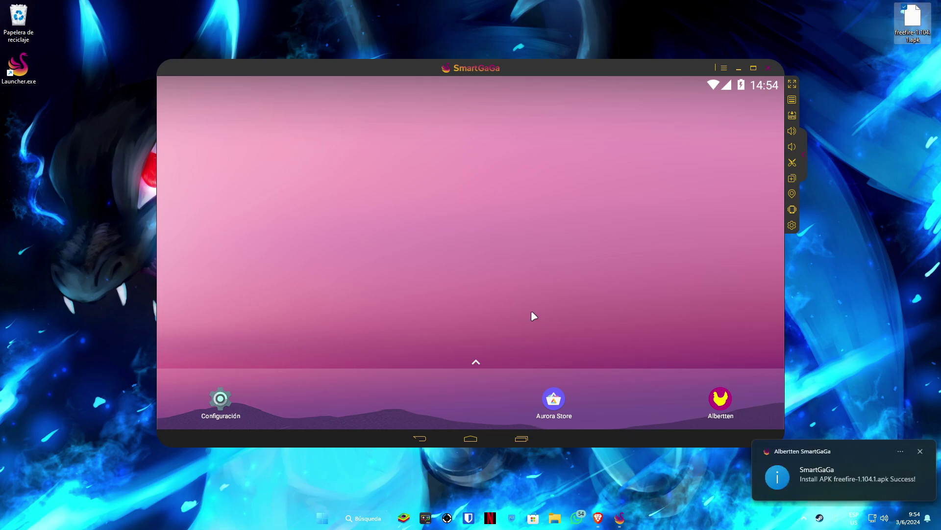
scroll(477, 366, "down", 2)
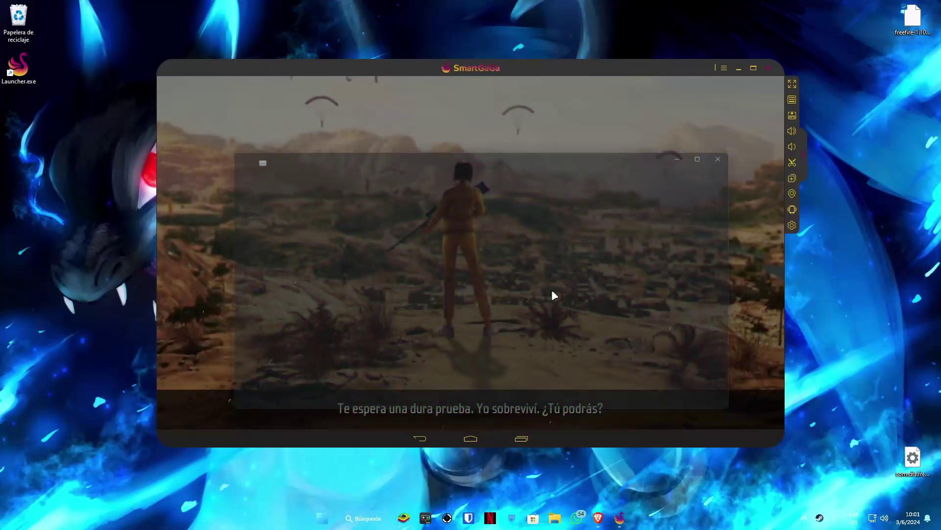
Check the CPU and memory usage of the emulator's processes in Windows Task Manager, then close it
key("ctrl+shift+Escape")
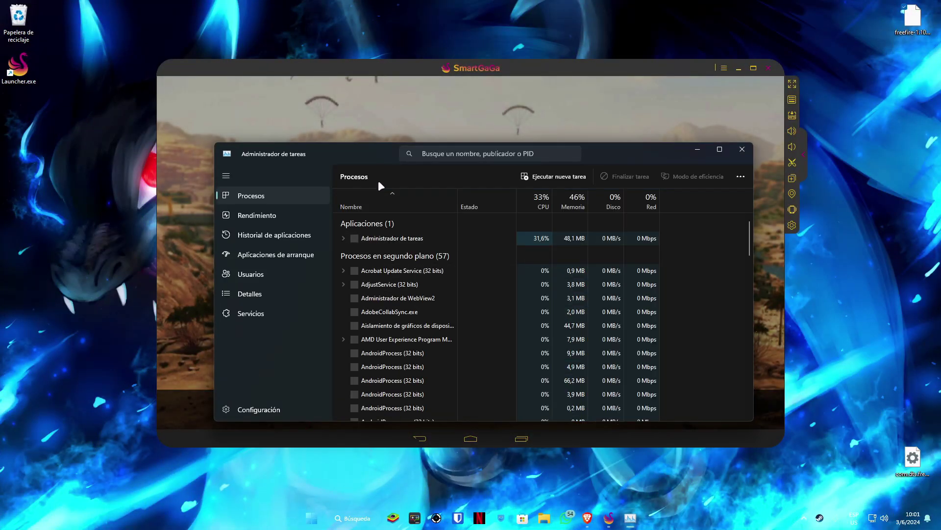
left_click_drag(312, 153, 303, 154)
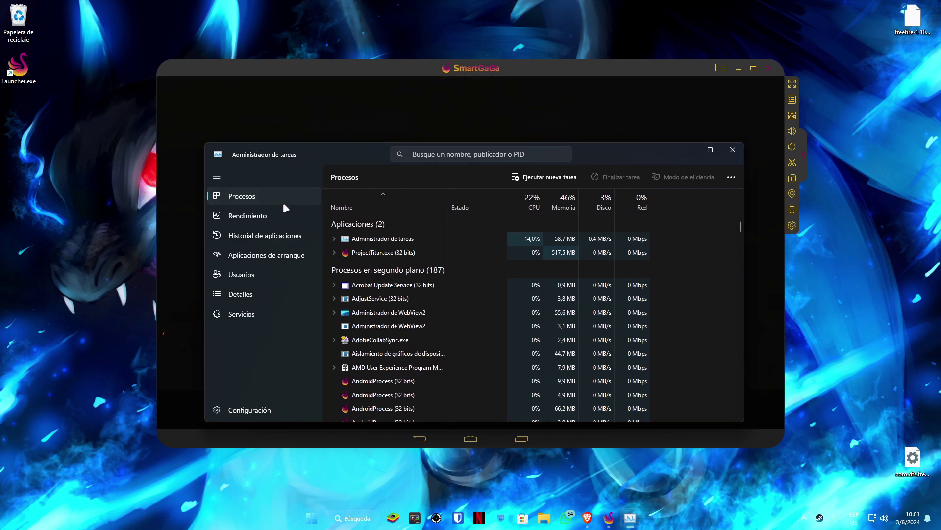
left_click(560, 255)
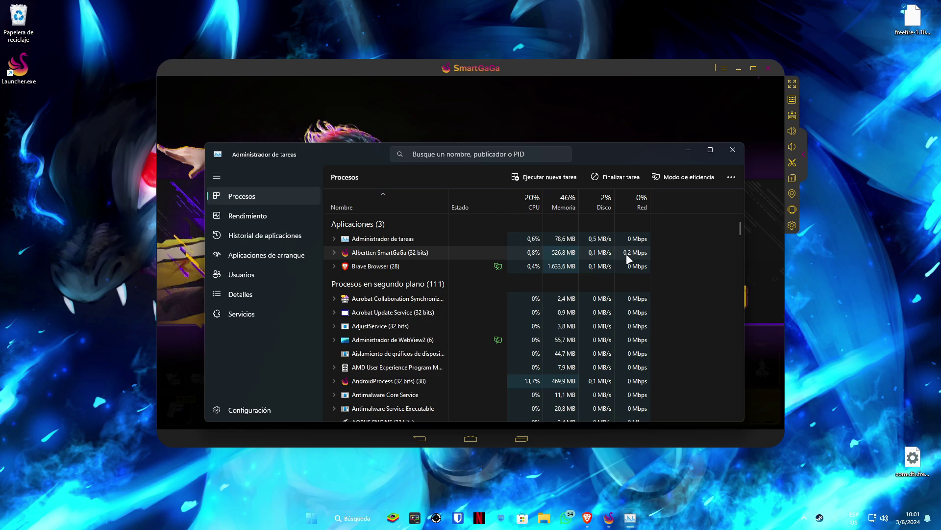
left_click(734, 151)
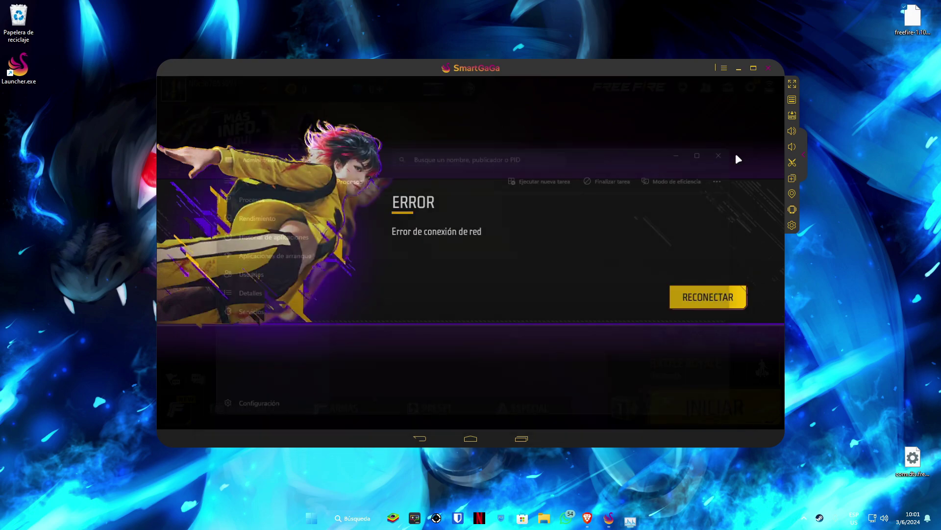
Reconnect Free Fire from its network connection error message
left_click(707, 297)
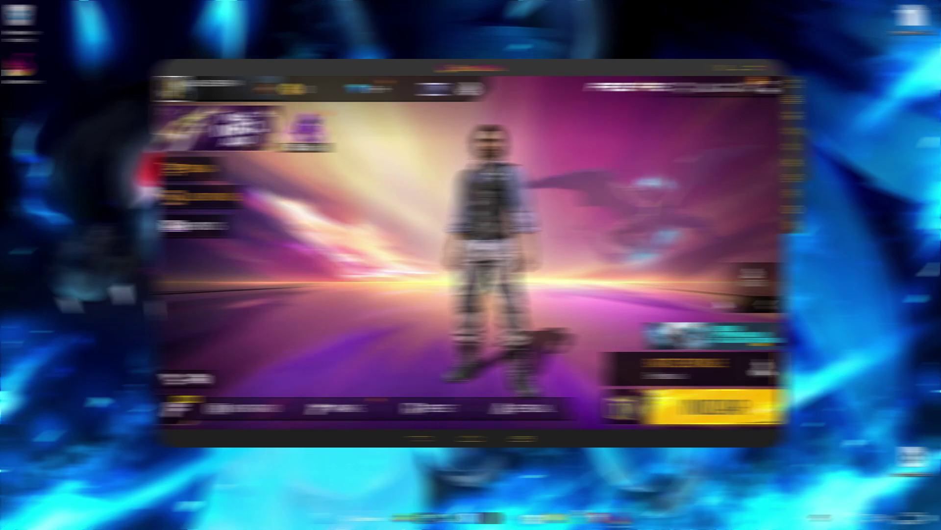